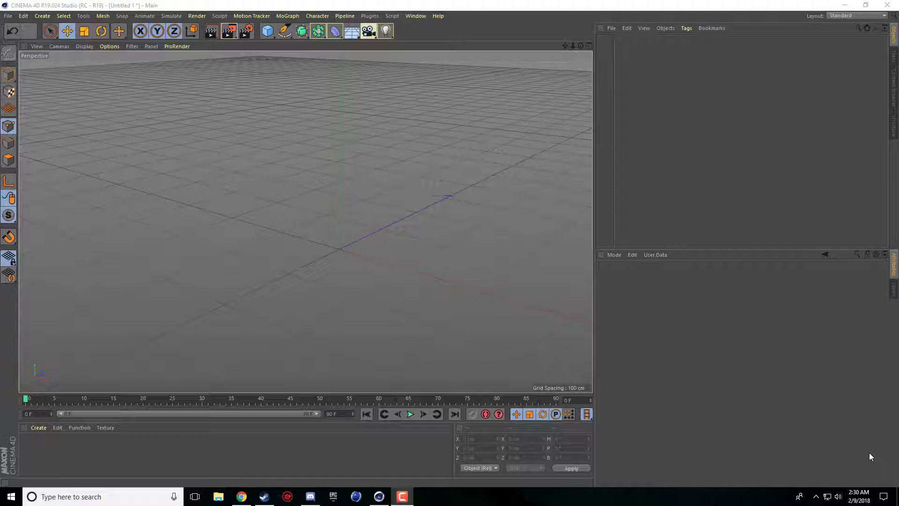
# Open the Modeling objects palette in the top toolbar to pick a Boole.
pyautogui.click(318, 31)
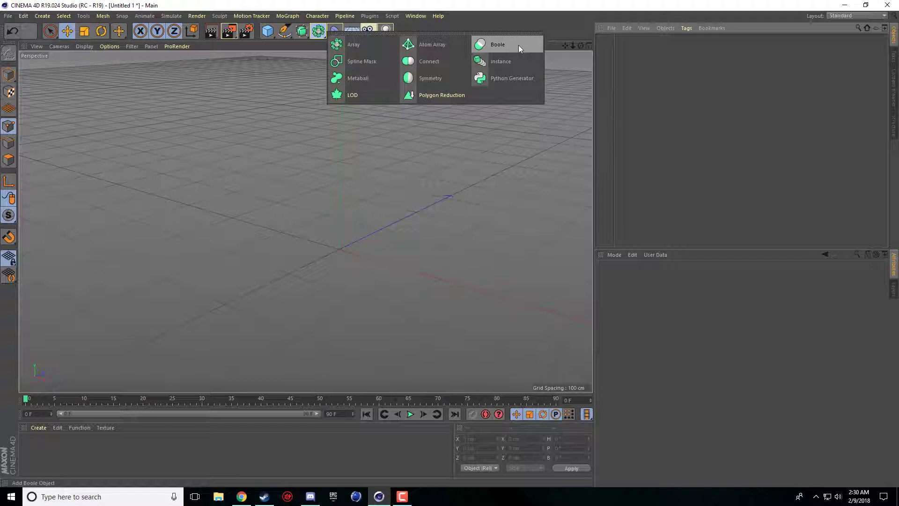
# Place the Boole object from the palette and bring up the primitive objects list.
pyautogui.click(494, 47)
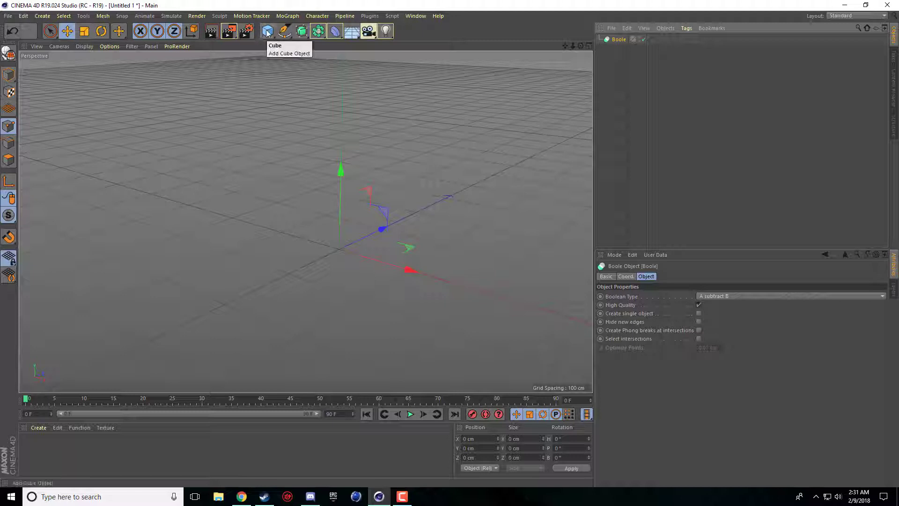
pyautogui.click(267, 30)
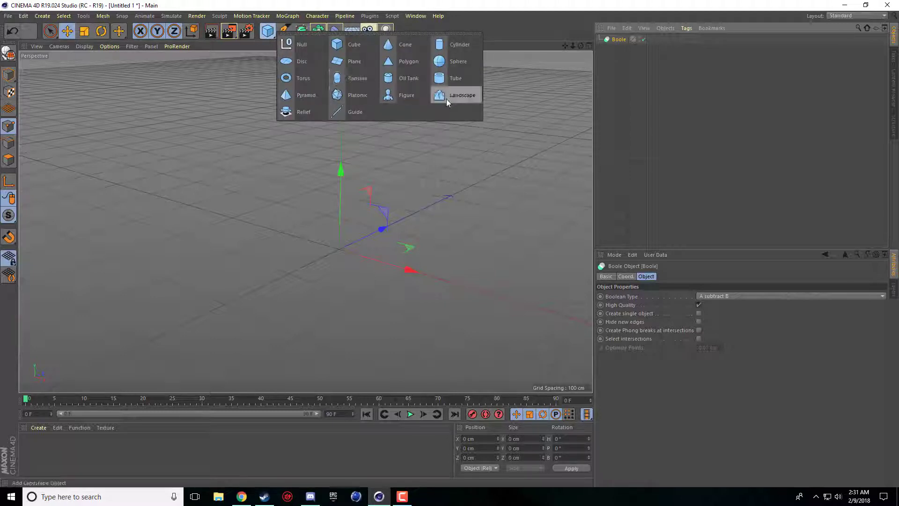
# Add a sphere with a 200 cm radius and 50 segments.
pyautogui.click(458, 62)
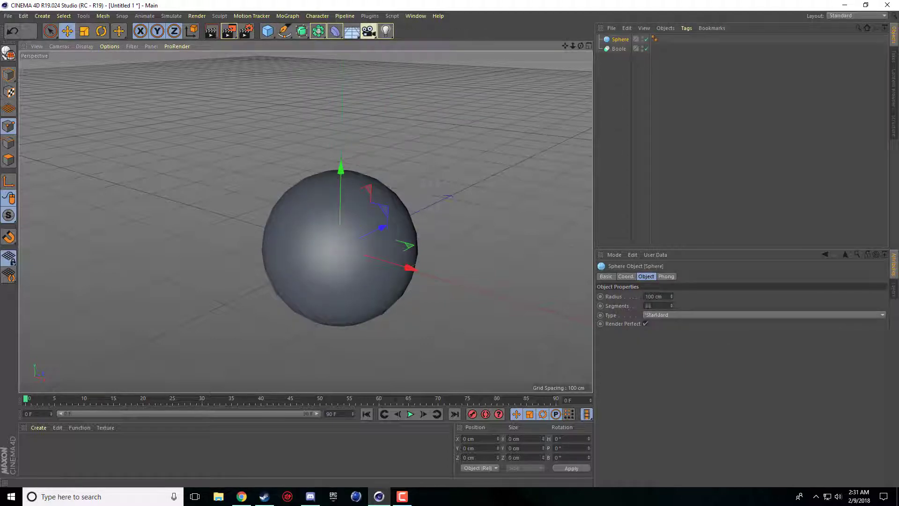
pyautogui.write('200')
pyautogui.press('Return')
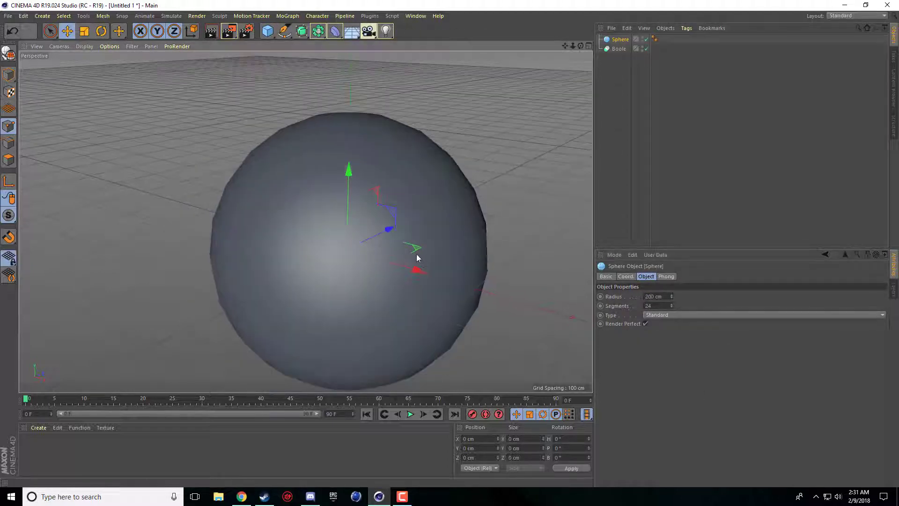
pyautogui.scroll(-2, 417, 253)
pyautogui.doubleClick(653, 305)
pyautogui.write('3')
pyautogui.press('Return')
# Reframe the viewport around the sphere and bring up the primitives palette.
pyautogui.moveTo(566, 46); pyautogui.dragTo(305, 223)
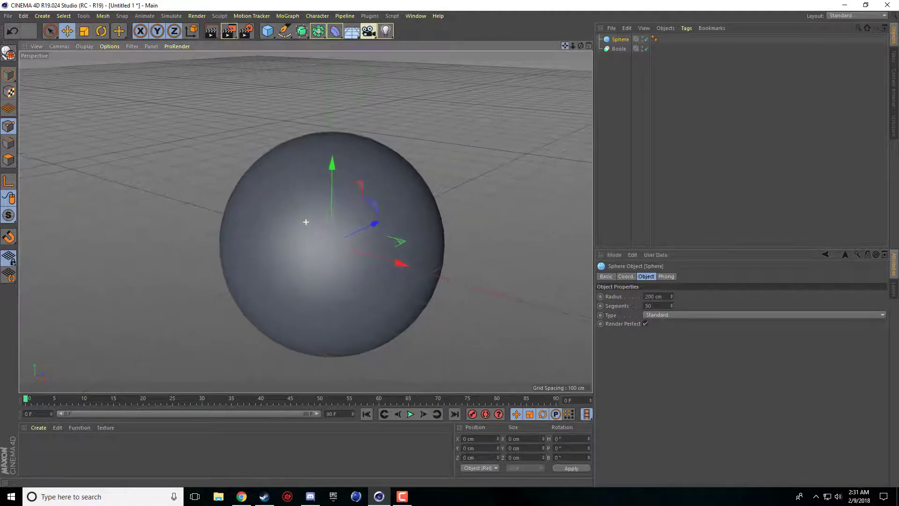
pyautogui.moveTo(580, 45); pyautogui.dragTo(580, 56)
pyautogui.moveTo(306, 223); pyautogui.dragTo(541, 74)
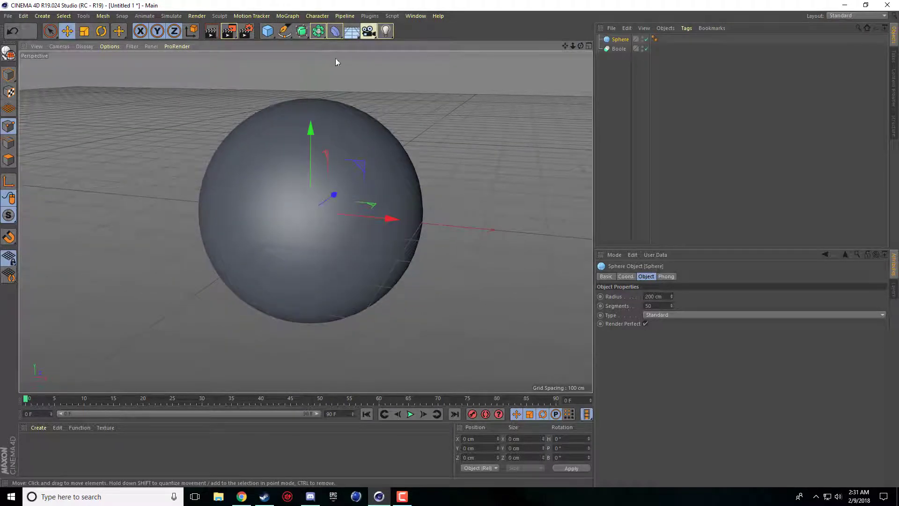
pyautogui.click(267, 30)
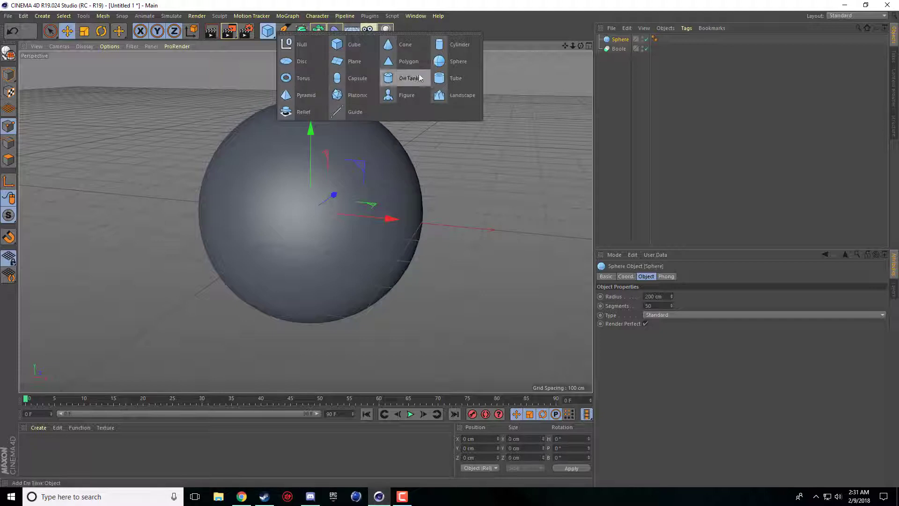
# Add a cube right of the sphere and size it 300 cm on X, Y and Z.
pyautogui.click(365, 44)
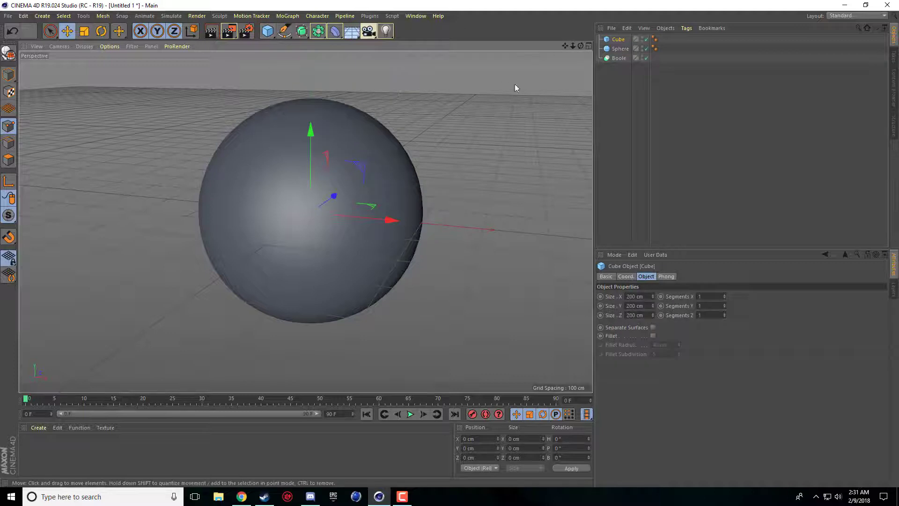
pyautogui.moveTo(390, 220); pyautogui.dragTo(579, 222)
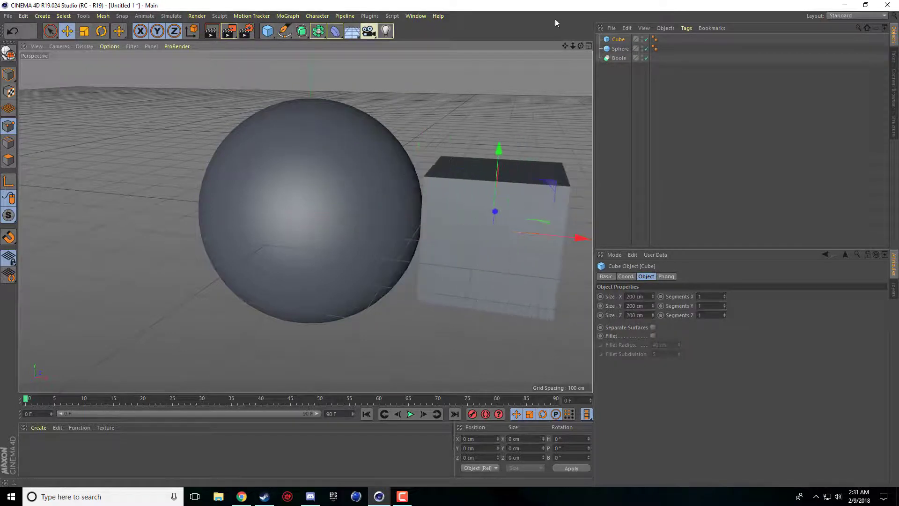
pyautogui.keyDown('alt'); pyautogui.moveTo(330, 211); pyautogui.dragTo(305, 217, button='middle'); pyautogui.keyUp('alt')
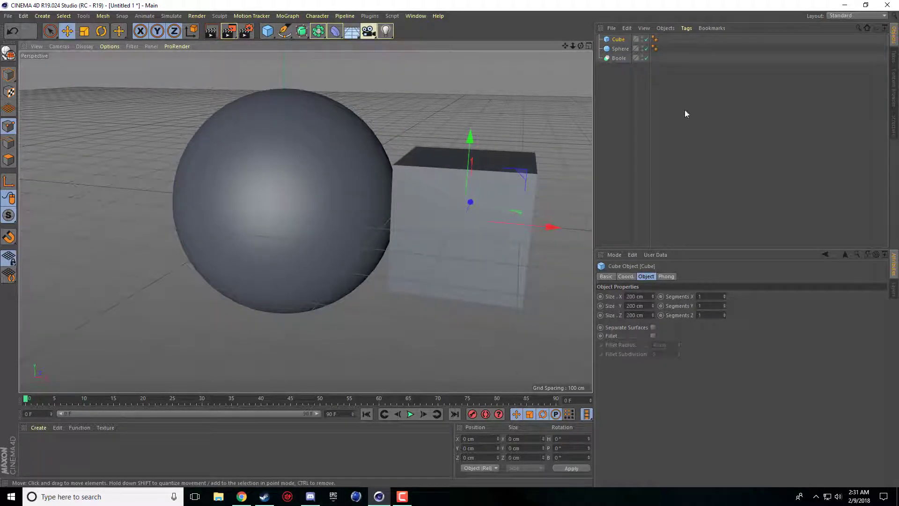
pyautogui.click(650, 296)
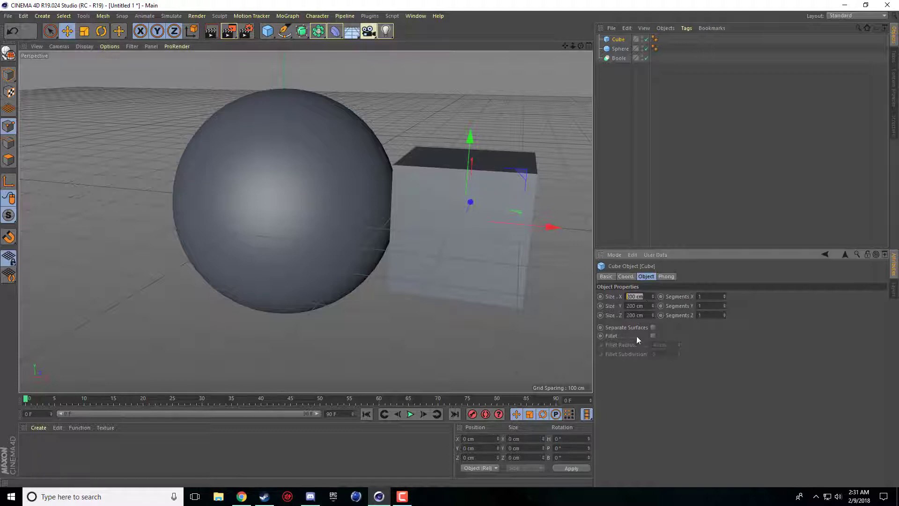
pyautogui.write('300')
pyautogui.press('Tab')
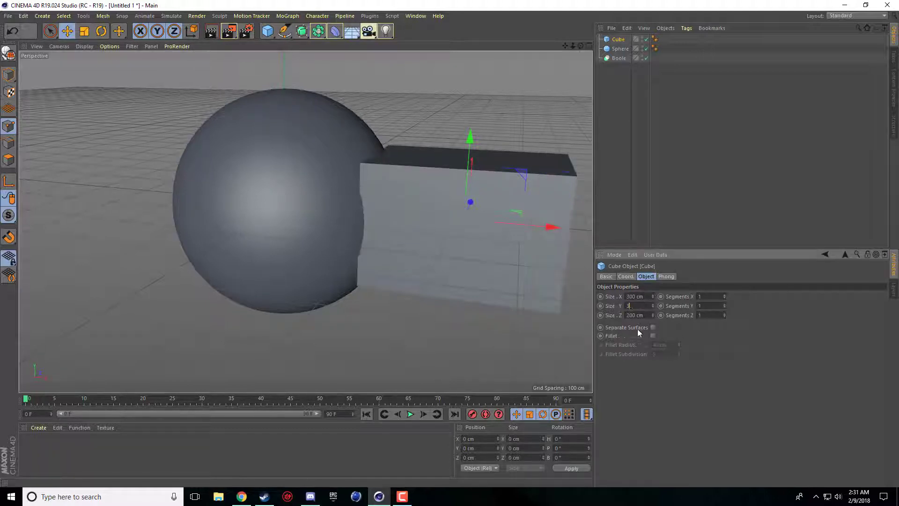
pyautogui.write('300')
pyautogui.press('Tab')
pyautogui.write('300')
pyautogui.press('Return')
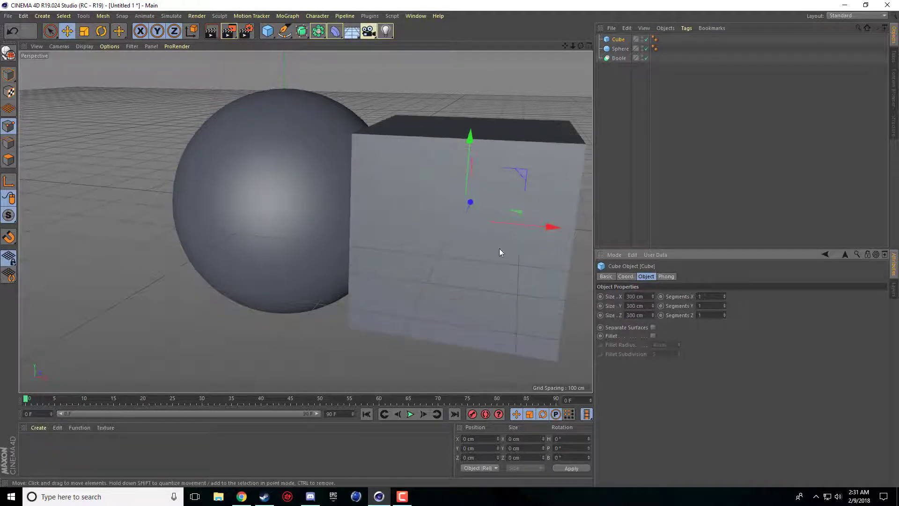
# Rotate the cube on its B axis into a diamond cutting the sphere, then reframe.
pyautogui.press('r')
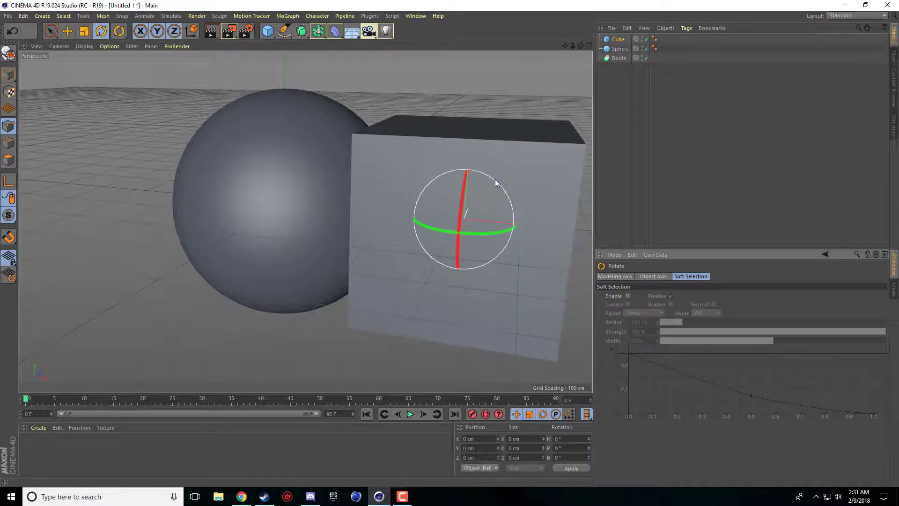
pyautogui.moveTo(496, 180); pyautogui.dragTo(543, 242)
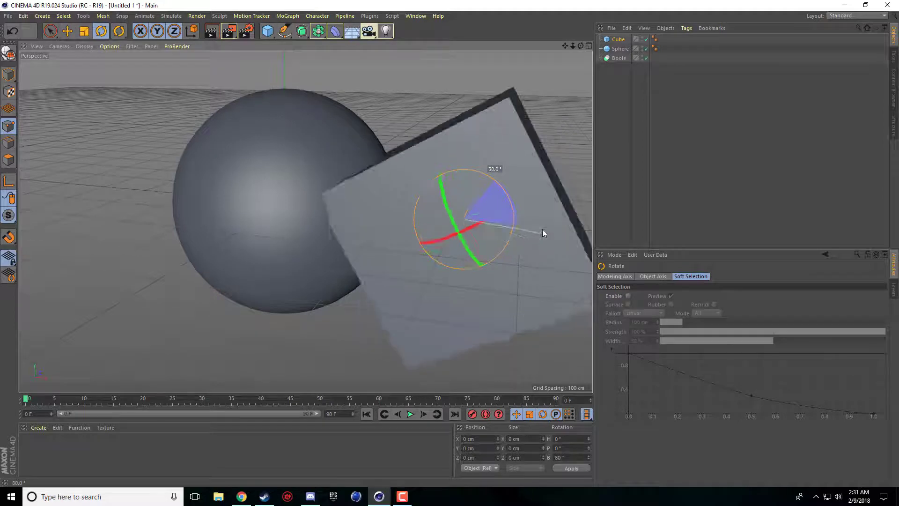
pyautogui.moveTo(543, 242)
pyautogui.mouseDown()
pyautogui.moveTo(531, 202)
pyautogui.moveTo(544, 220)
pyautogui.mouseUp()
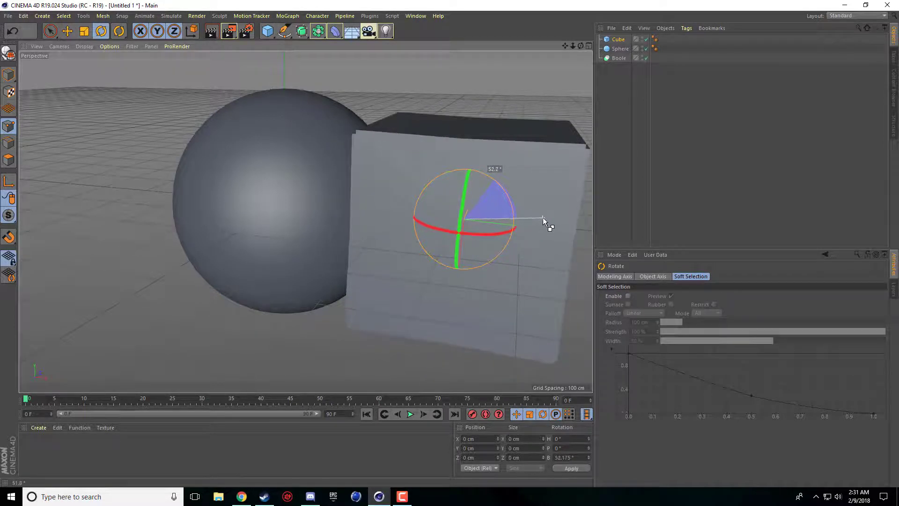
pyautogui.moveTo(543, 220)
pyautogui.mouseDown()
pyautogui.moveTo(524, 315)
pyautogui.moveTo(411, 234)
pyautogui.moveTo(411, 243)
pyautogui.mouseUp()
pyautogui.press('e')
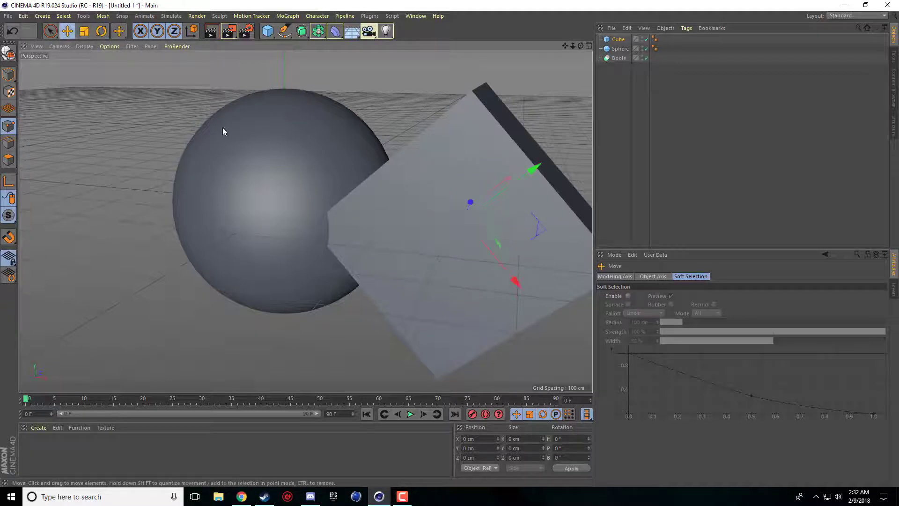
pyautogui.keyDown('alt'); pyautogui.moveTo(384, 159); pyautogui.dragTo(507, 142); pyautogui.keyUp('alt')
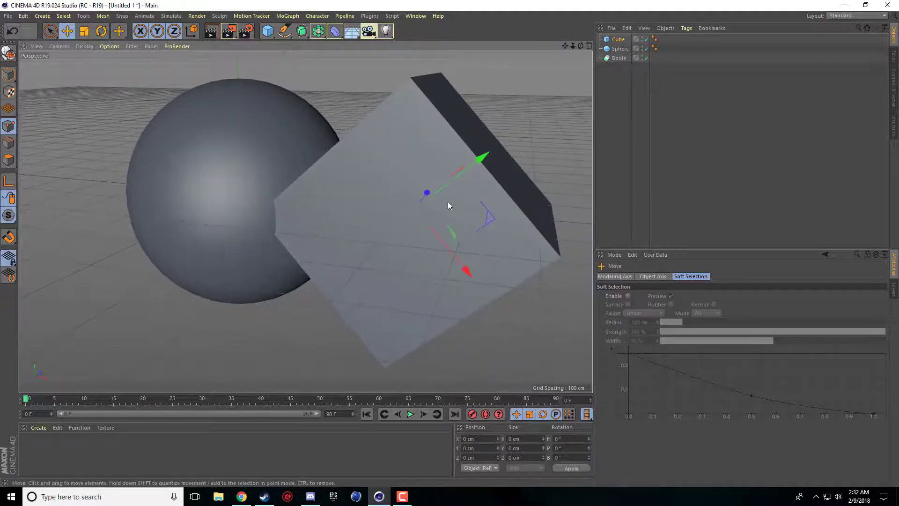
pyautogui.keyDown('alt'); pyautogui.moveTo(454, 197); pyautogui.dragTo(554, 82); pyautogui.keyUp('alt')
# In the maximized Front view, select the cube and nudge its Y size to 302 cm.
pyautogui.middleClick(519, 152)
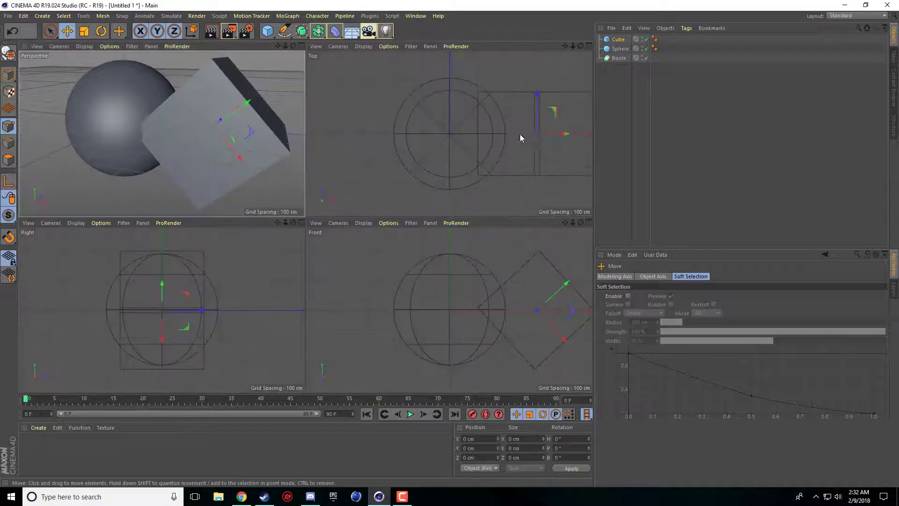
pyautogui.middleClick(490, 261)
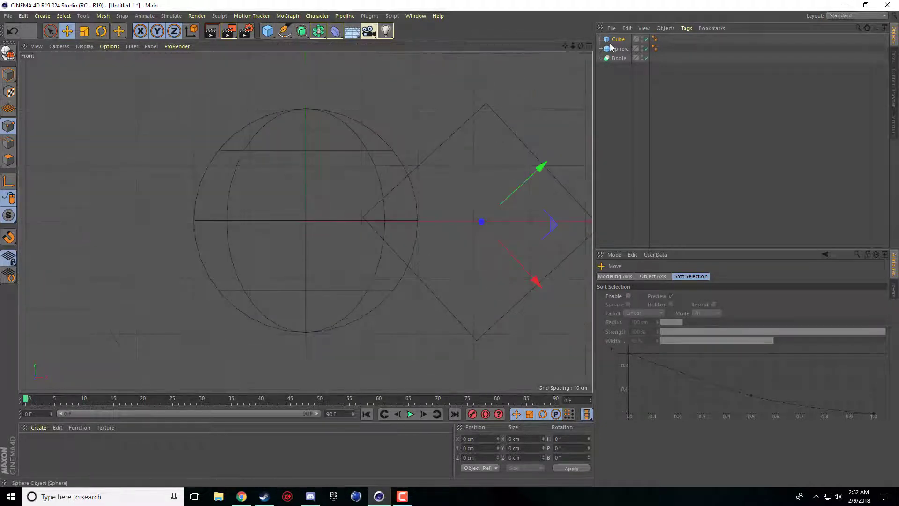
pyautogui.click(498, 135)
pyautogui.moveTo(653, 306); pyautogui.dragTo(655, 314)
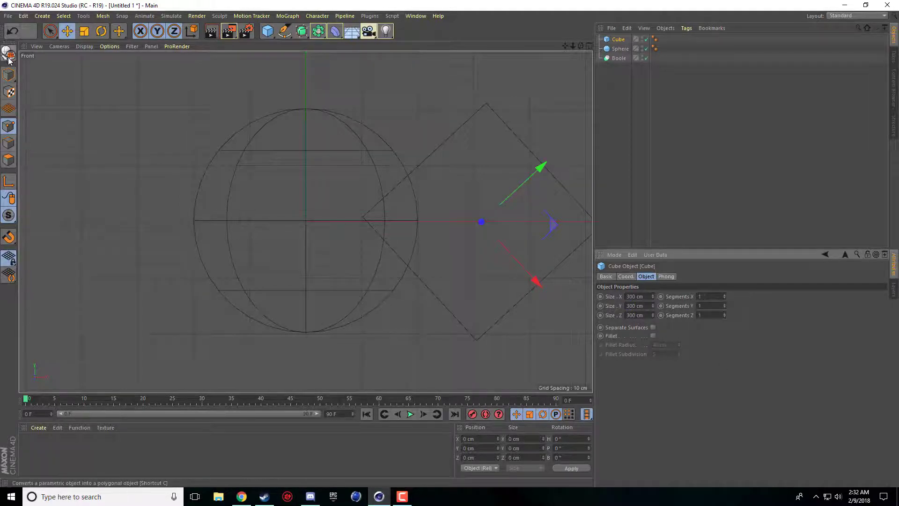
# In the maximized Top view, stretch the cube to 656 cm deep, then return to Perspective.
pyautogui.middleClick(558, 241)
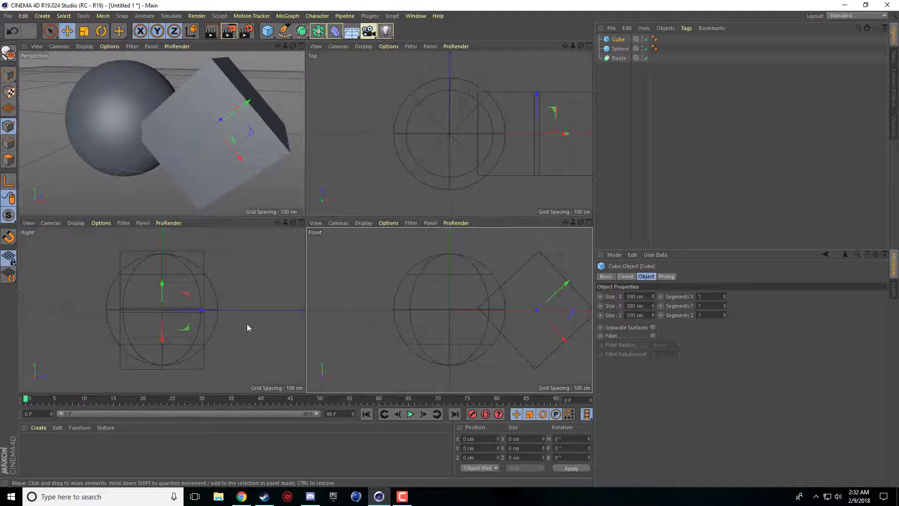
pyautogui.middleClick(461, 192)
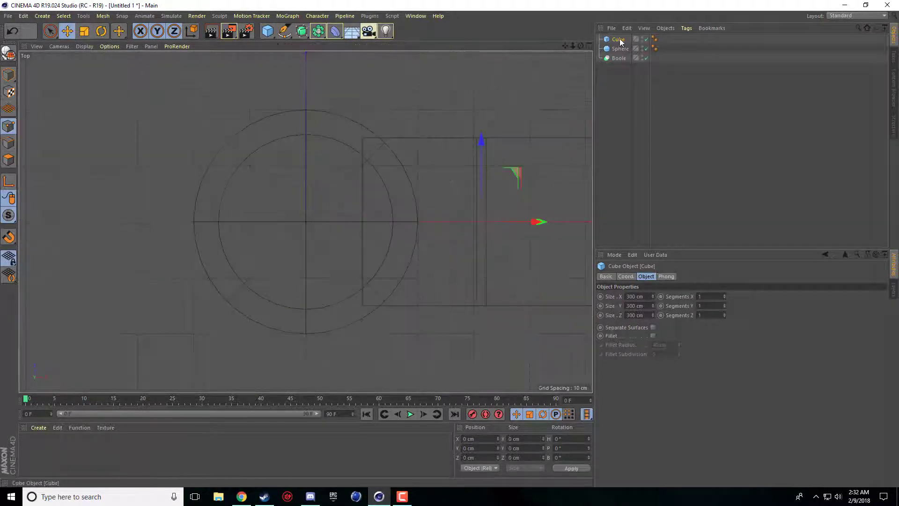
pyautogui.moveTo(652, 315); pyautogui.dragTo(653, 309)
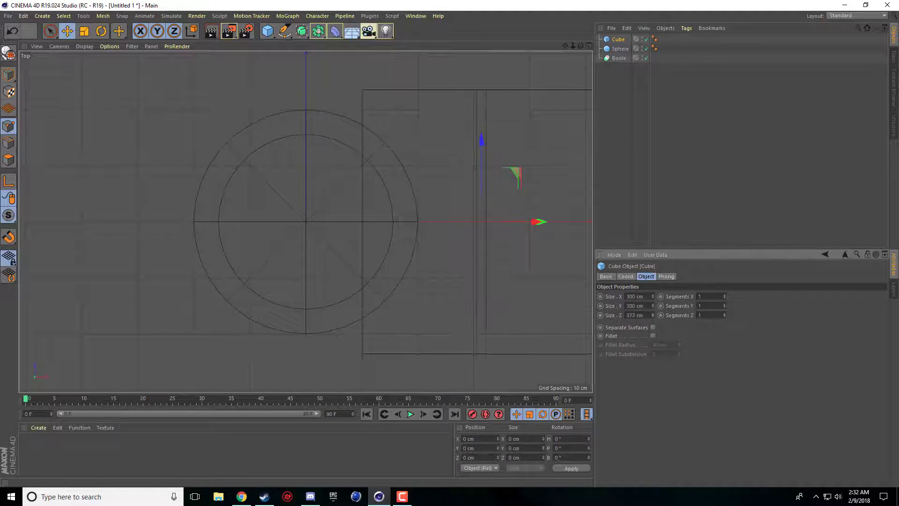
pyautogui.middleClick(423, 308)
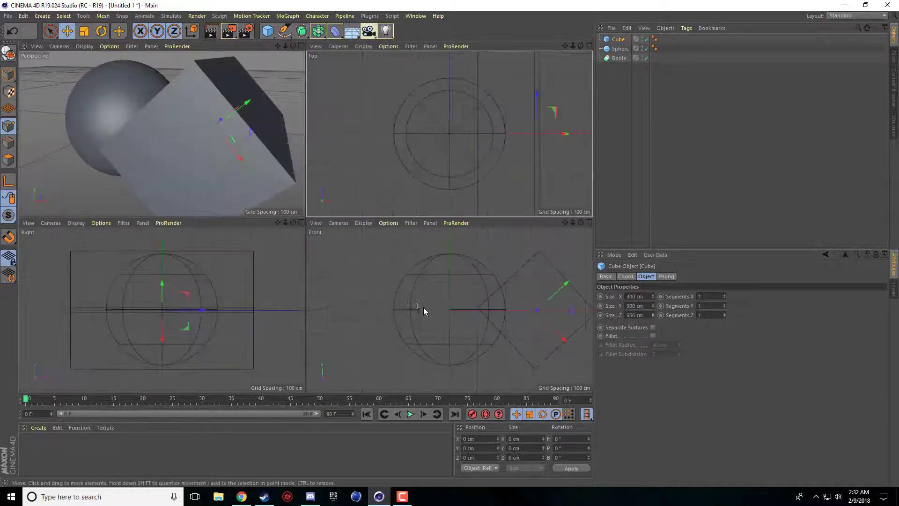
pyautogui.middleClick(215, 132)
# Make the cube editable and scale its top and bottom edges inward to a point.
pyautogui.click(10, 56)
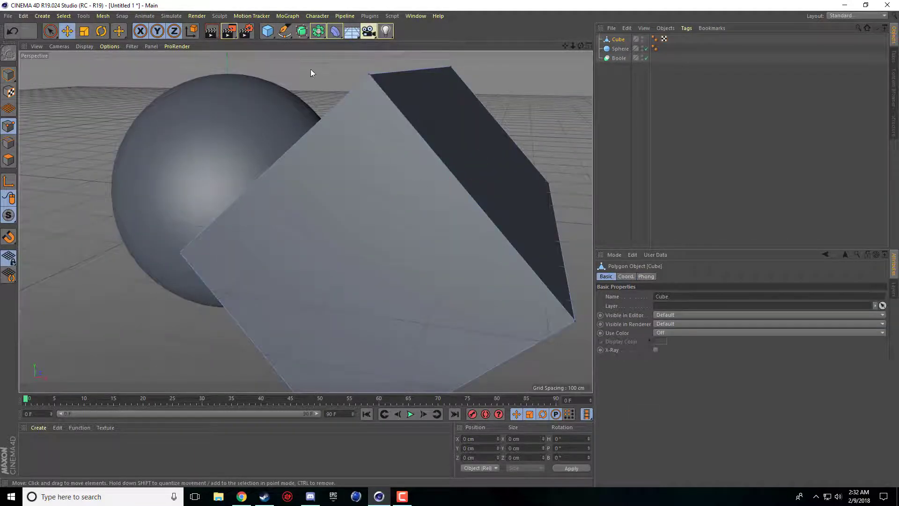
pyautogui.click(9, 144)
pyautogui.scroll(-2, 385, 118)
pyautogui.click(392, 90)
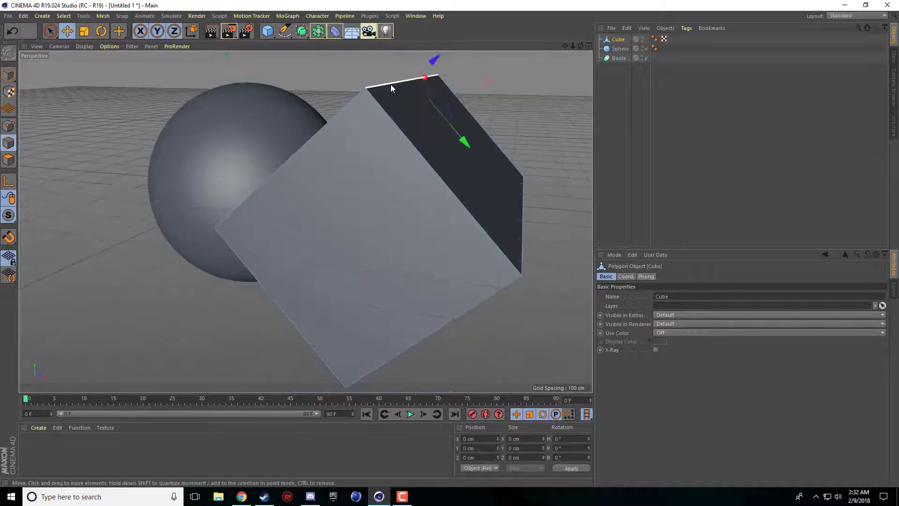
pyautogui.moveTo(581, 46); pyautogui.dragTo(388, 344)
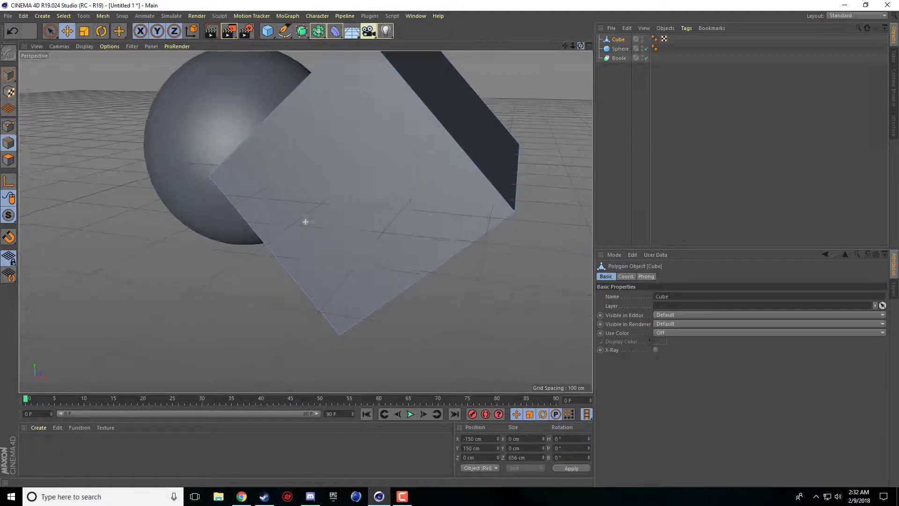
pyautogui.click(388, 345)
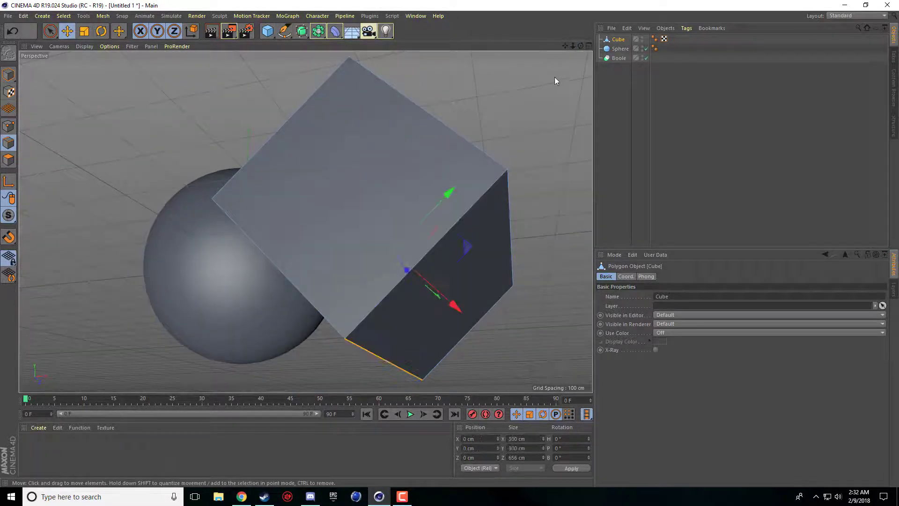
pyautogui.moveTo(581, 46); pyautogui.dragTo(541, 45)
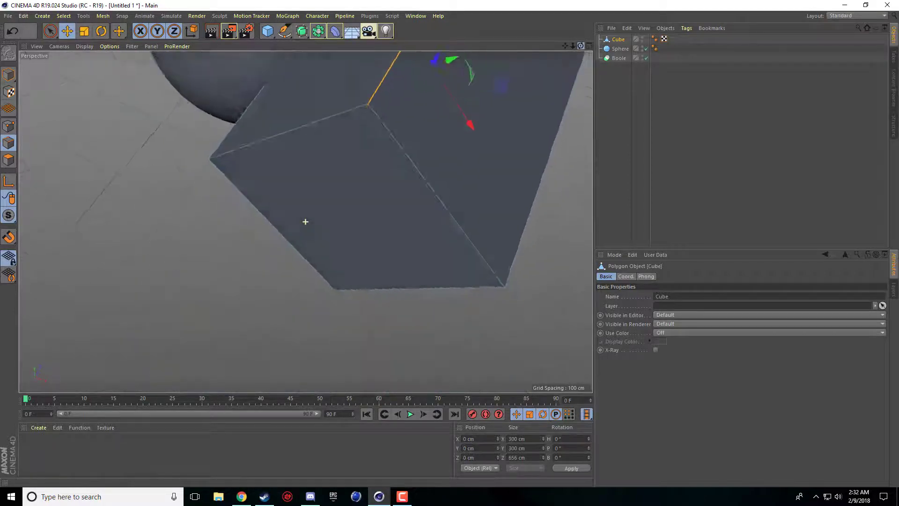
pyautogui.press('t')
pyautogui.middleClick(391, 292)
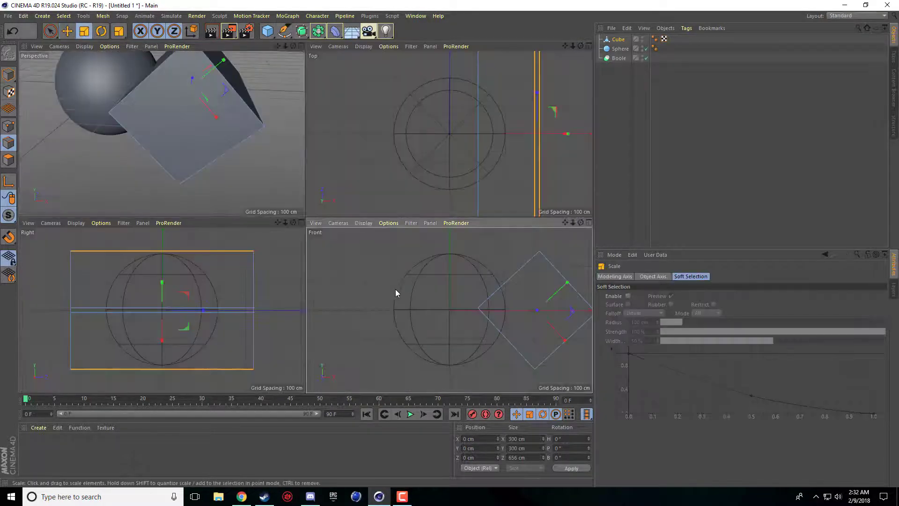
pyautogui.moveTo(347, 347); pyautogui.dragTo(310, 365)
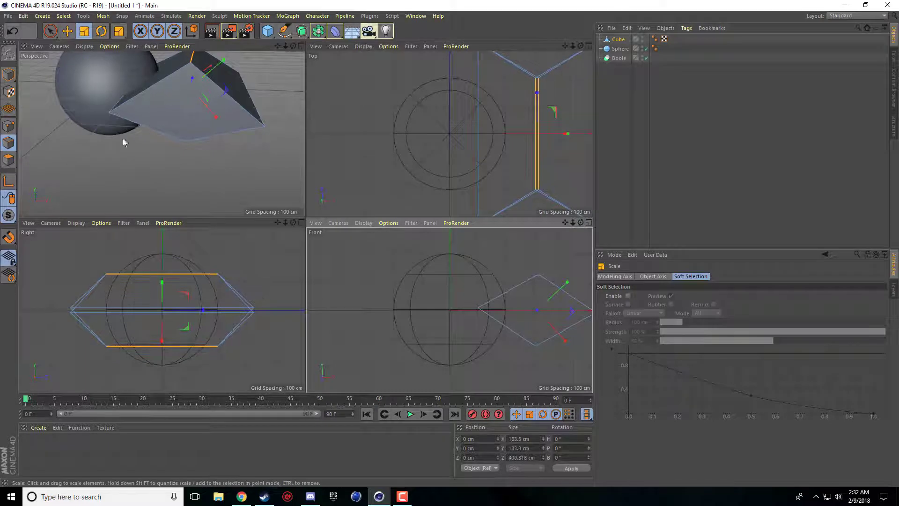
# Back in object mode, slide the wedge further left into the sphere.
pyautogui.click(67, 30)
pyautogui.click(10, 74)
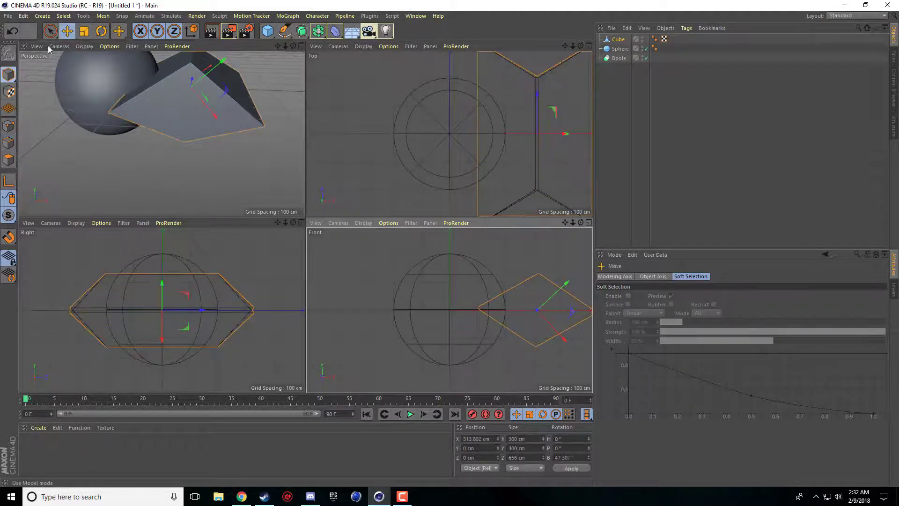
pyautogui.middleClick(201, 157)
pyautogui.middleClick(404, 144)
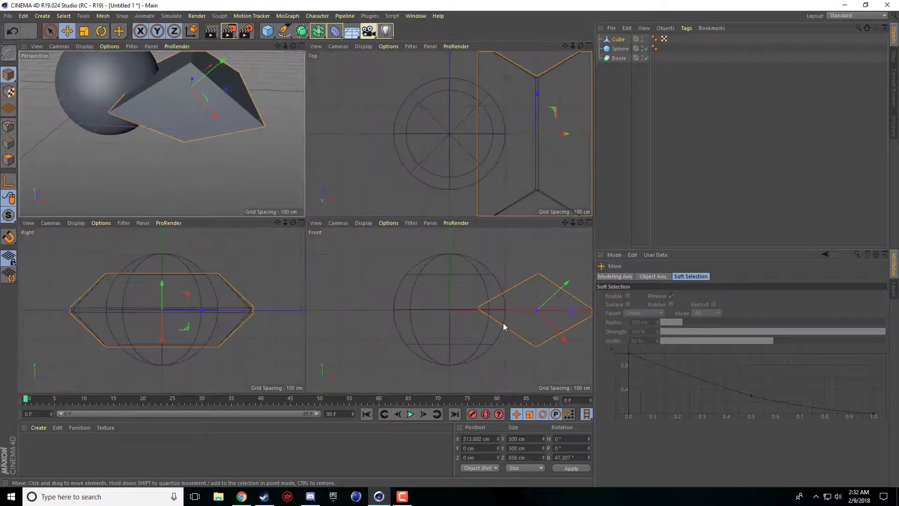
pyautogui.moveTo(507, 329); pyautogui.dragTo(494, 358)
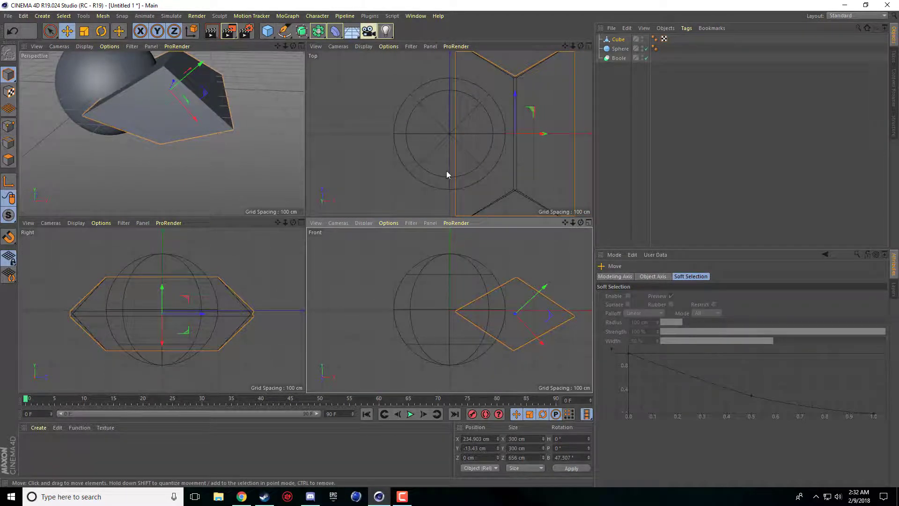
# Reframe the perspective view and move the Boole to the top of the hierarchy.
pyautogui.middleClick(93, 99)
pyautogui.moveTo(563, 47); pyautogui.dragTo(304, 168)
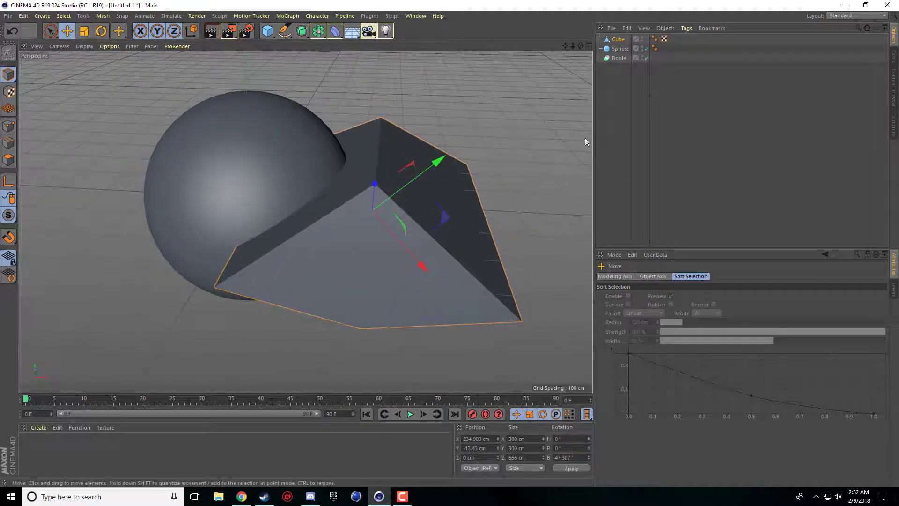
pyautogui.moveTo(567, 48)
pyautogui.mouseDown()
pyautogui.moveTo(574, 49)
pyautogui.moveTo(456, 199)
pyautogui.mouseUp()
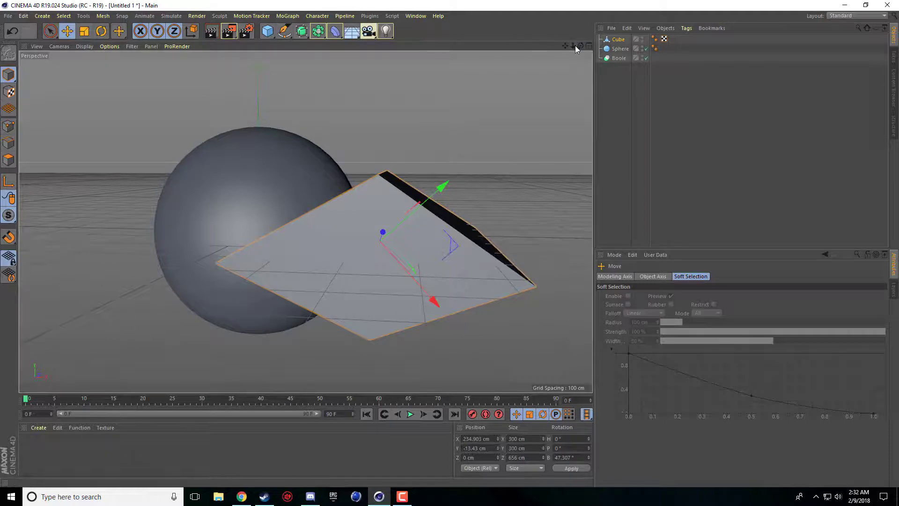
pyautogui.moveTo(580, 46); pyautogui.dragTo(305, 222)
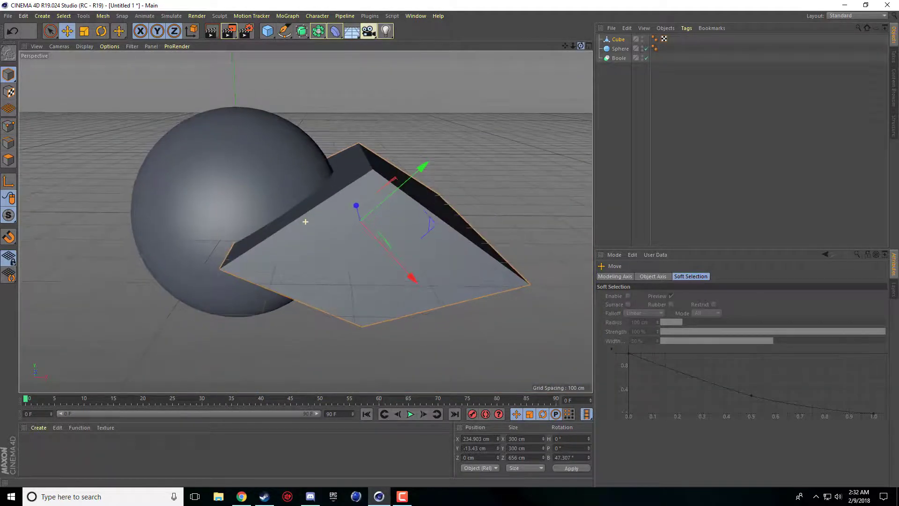
pyautogui.moveTo(618, 58); pyautogui.dragTo(619, 35)
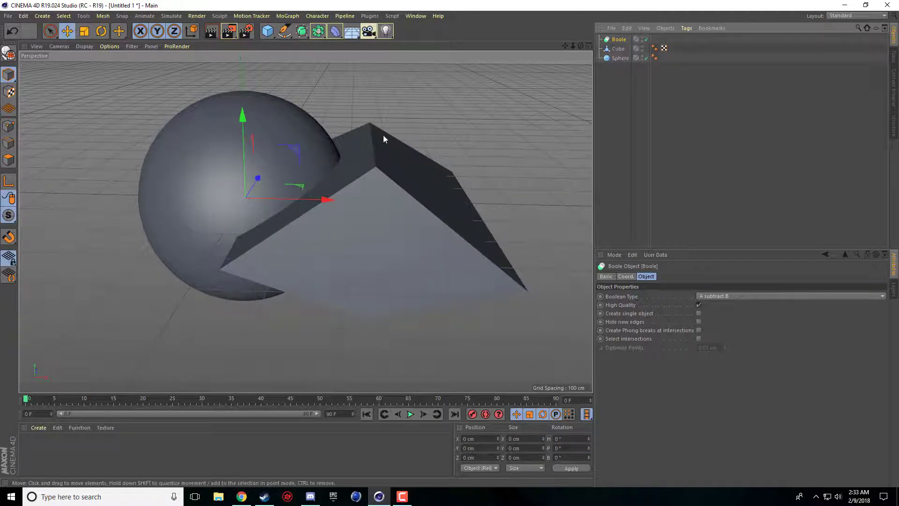
# Nest Cube and Sphere under the Boole, with Sphere placed above Cube.
pyautogui.click(412, 202)
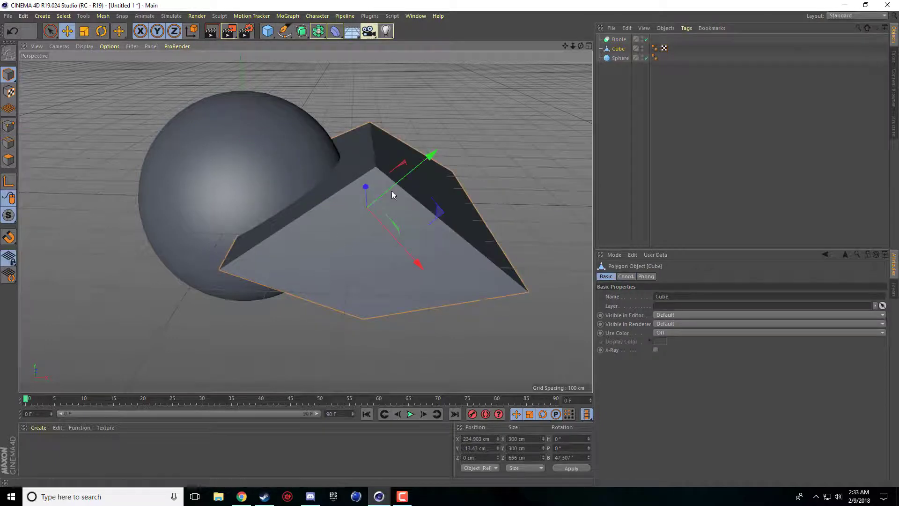
pyautogui.click(215, 145)
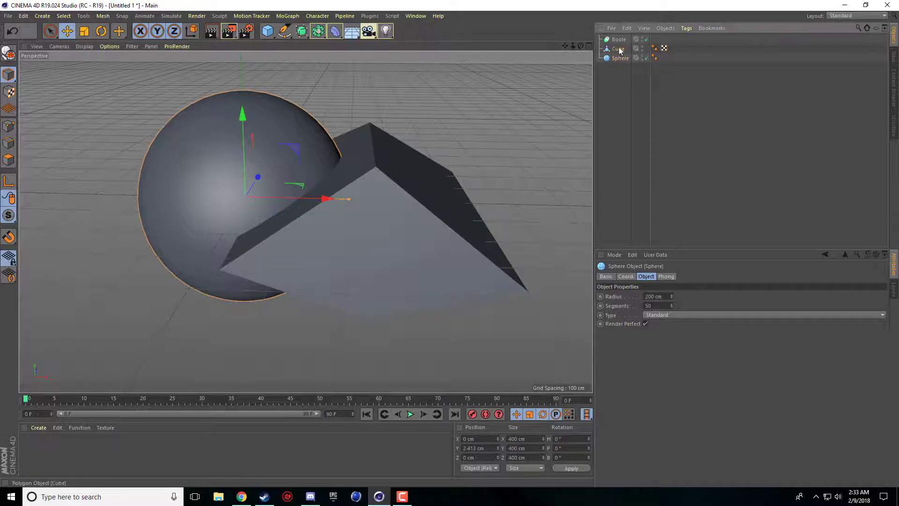
pyautogui.moveTo(619, 49); pyautogui.dragTo(621, 43)
pyautogui.click(622, 48)
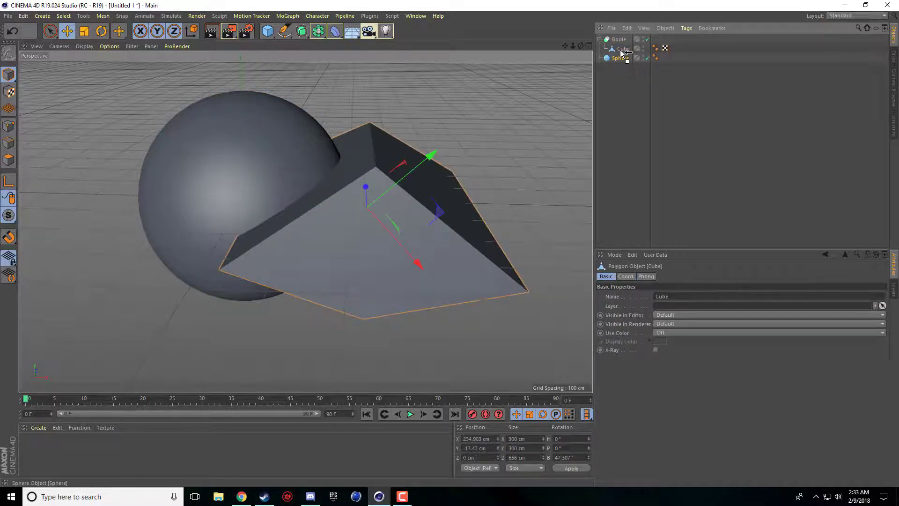
pyautogui.moveTo(622, 53); pyautogui.dragTo(623, 47)
pyautogui.moveTo(620, 43); pyautogui.dragTo(620, 43)
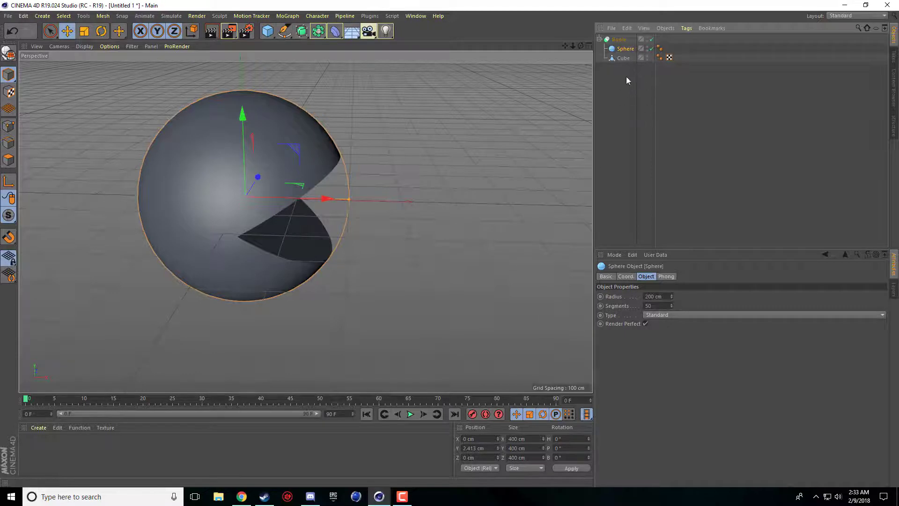
# Nudge the diamond cube slightly left in the four-view layout, then return to Perspective.
pyautogui.click(624, 58)
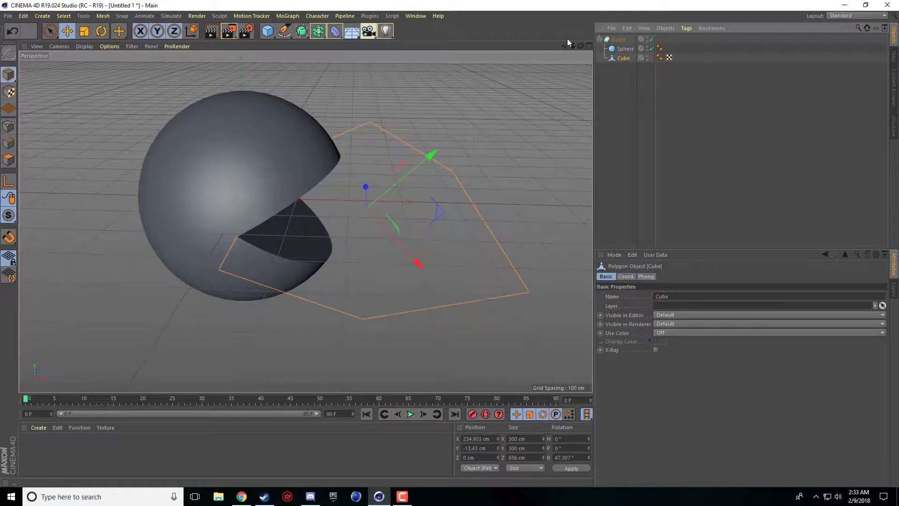
pyautogui.moveTo(567, 48)
pyautogui.mouseDown()
pyautogui.moveTo(548, 63)
pyautogui.moveTo(576, 50)
pyautogui.mouseUp()
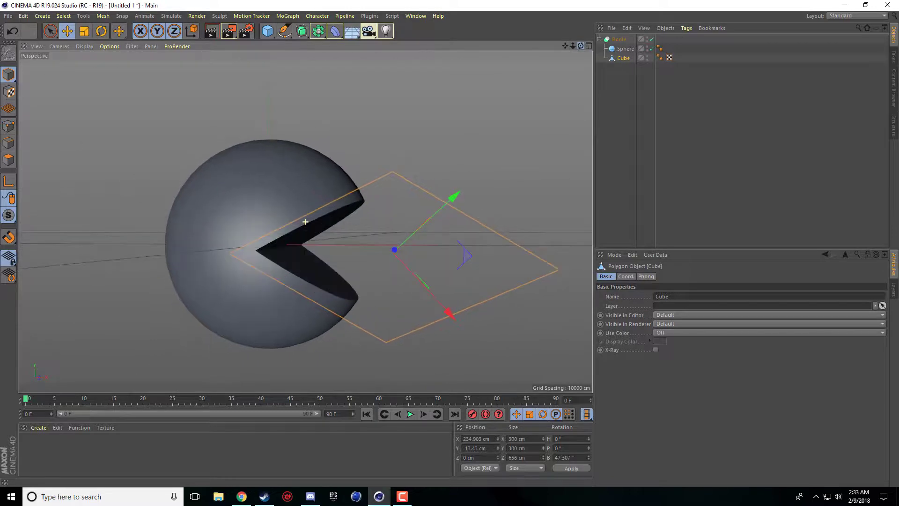
pyautogui.click(625, 49)
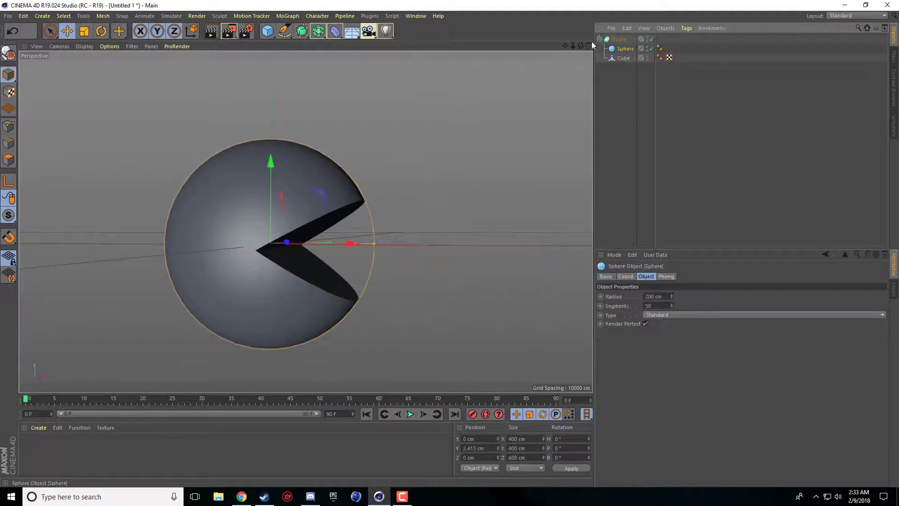
pyautogui.moveTo(581, 46)
pyautogui.mouseDown()
pyautogui.moveTo(563, 64)
pyautogui.moveTo(569, 56)
pyautogui.mouseUp()
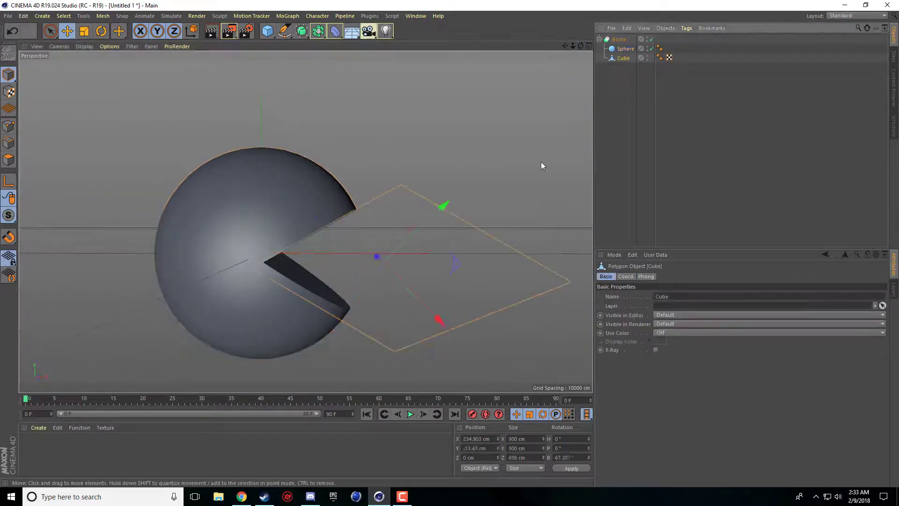
pyautogui.click(491, 261)
pyautogui.middleClick(491, 261)
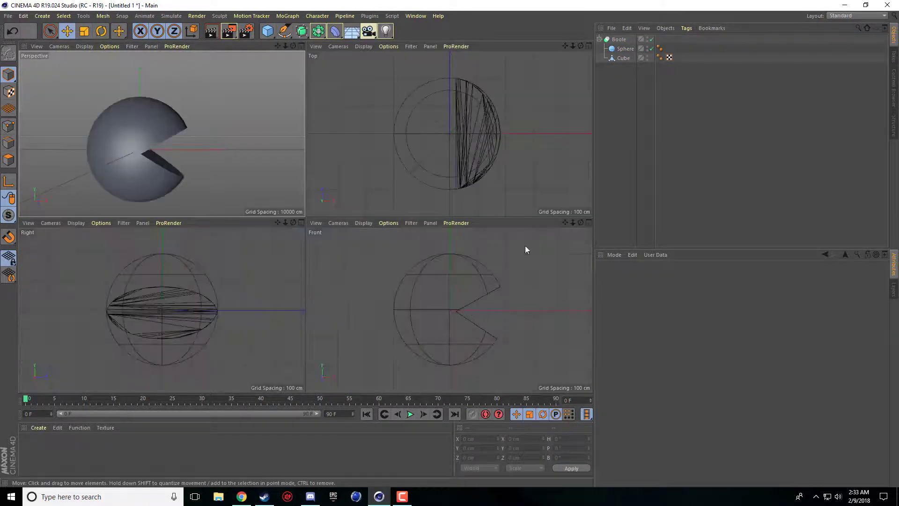
pyautogui.click(623, 58)
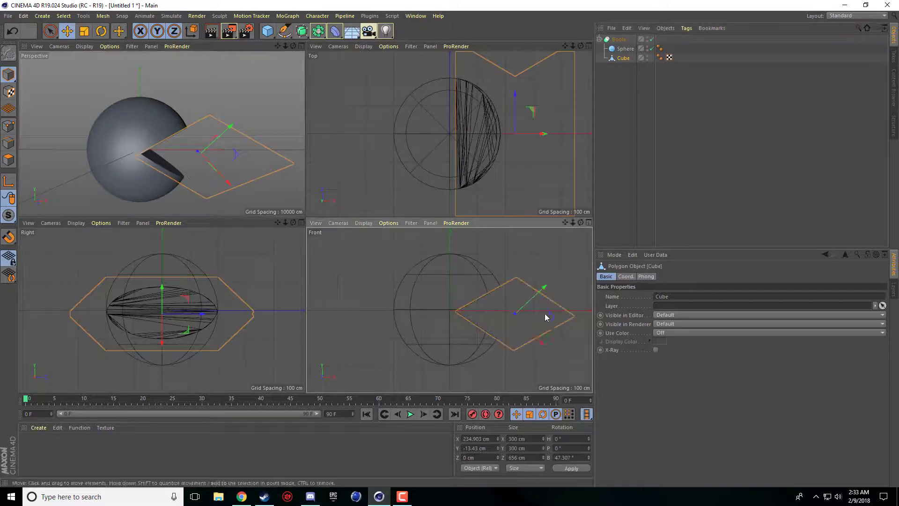
pyautogui.moveTo(565, 318); pyautogui.dragTo(555, 318)
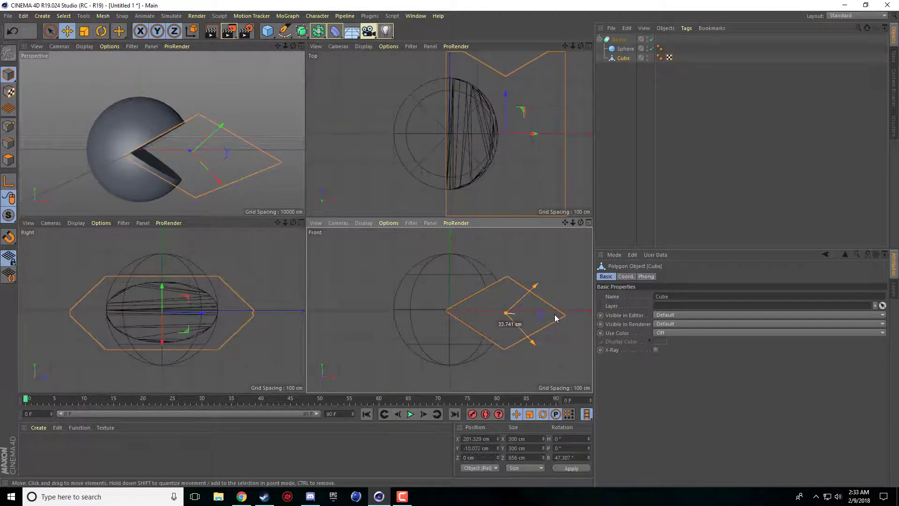
pyautogui.middleClick(253, 181)
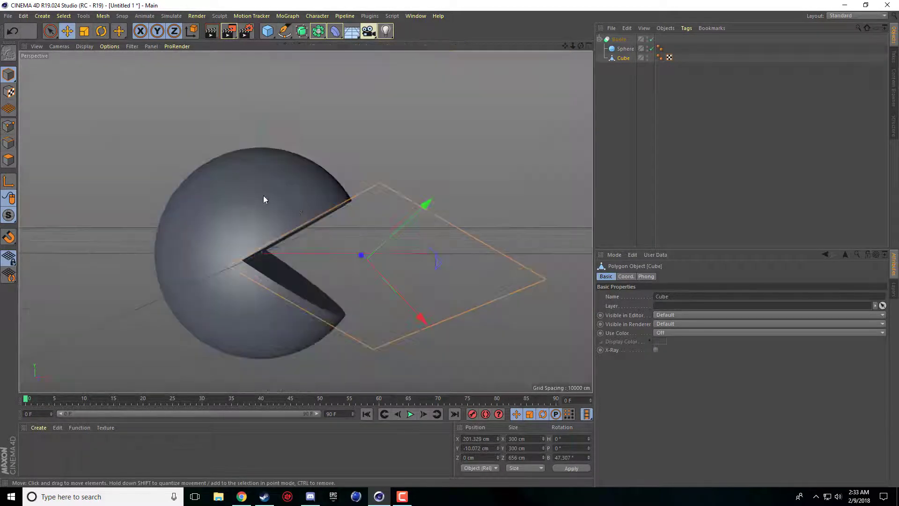
pyautogui.moveTo(578, 46); pyautogui.dragTo(326, 386)
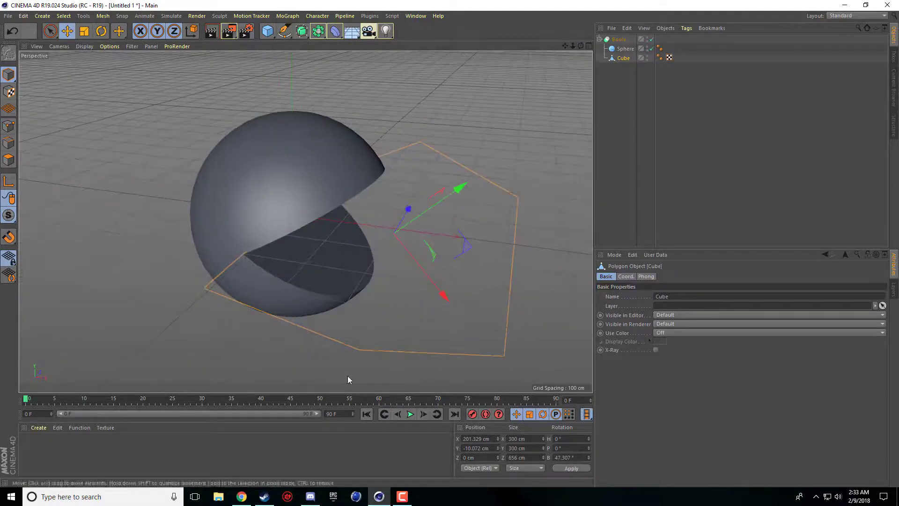
# Create a new material and set its colour to a fully saturated bright yellow.
pyautogui.doubleClick(218, 449)
pyautogui.doubleClick(30, 444)
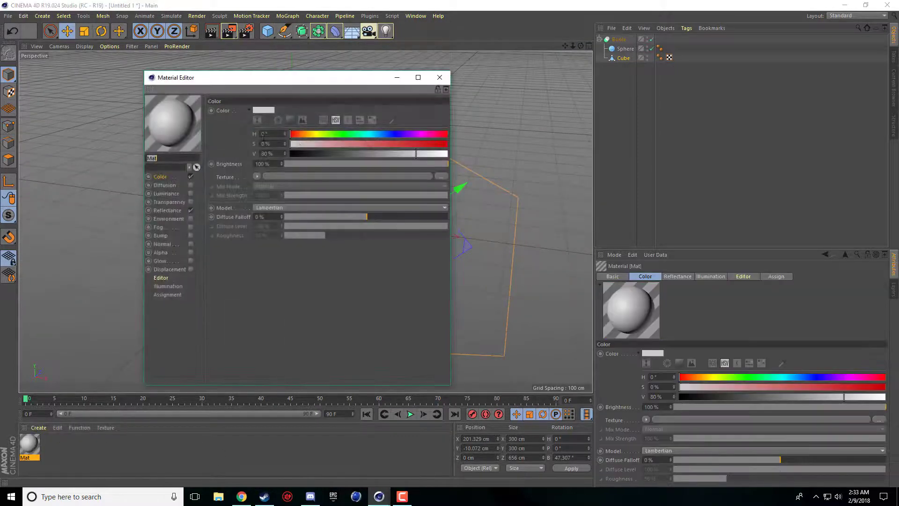
pyautogui.click(290, 119)
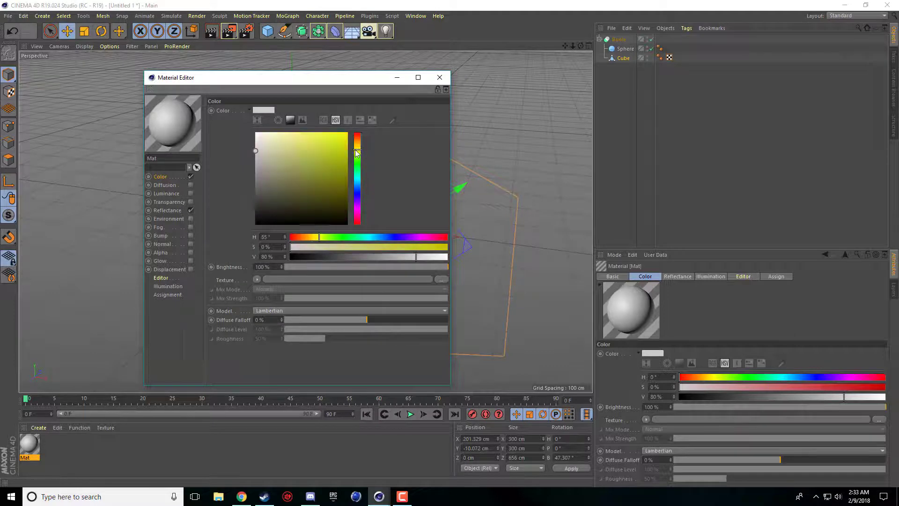
pyautogui.moveTo(357, 136); pyautogui.dragTo(356, 150)
pyautogui.click(348, 133)
pyautogui.click(439, 78)
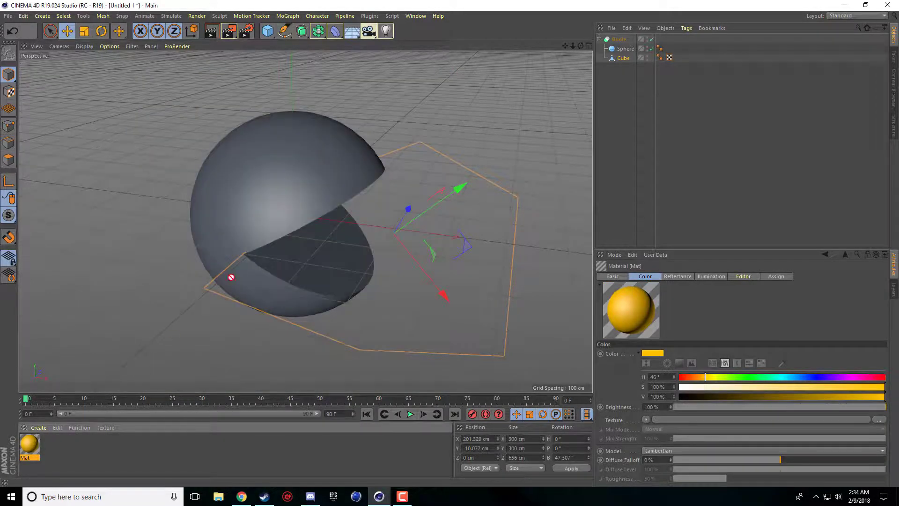
# Apply the yellow material to the sphere and the cube, rendering the viewport to check.
pyautogui.moveTo(29, 443); pyautogui.dragTo(315, 236)
pyautogui.click(211, 30)
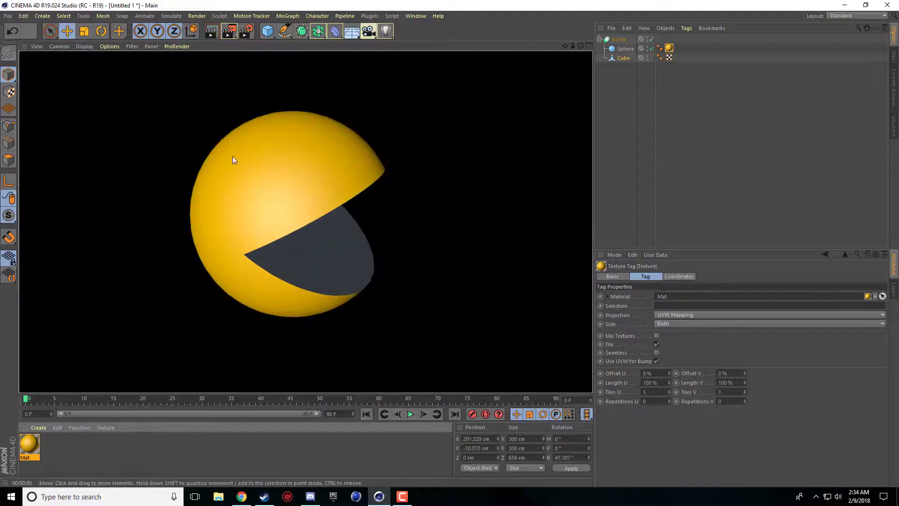
pyautogui.click(288, 264)
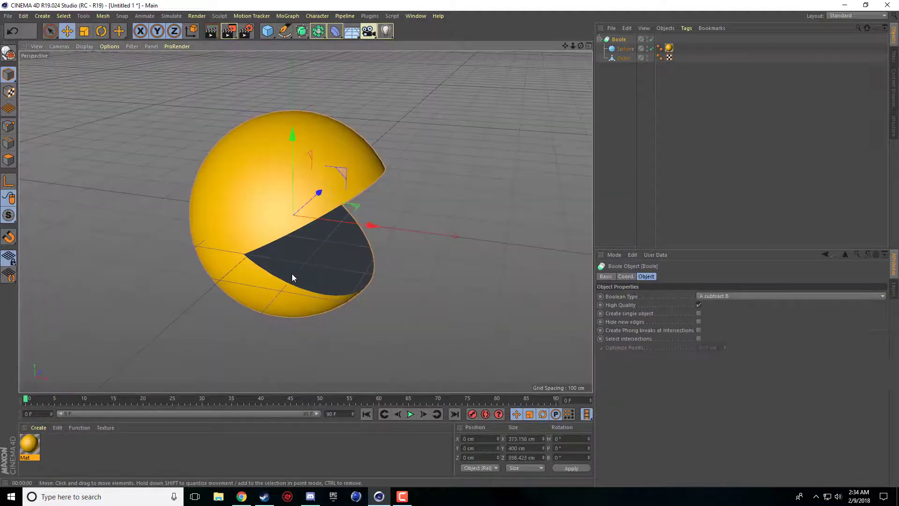
pyautogui.click(624, 48)
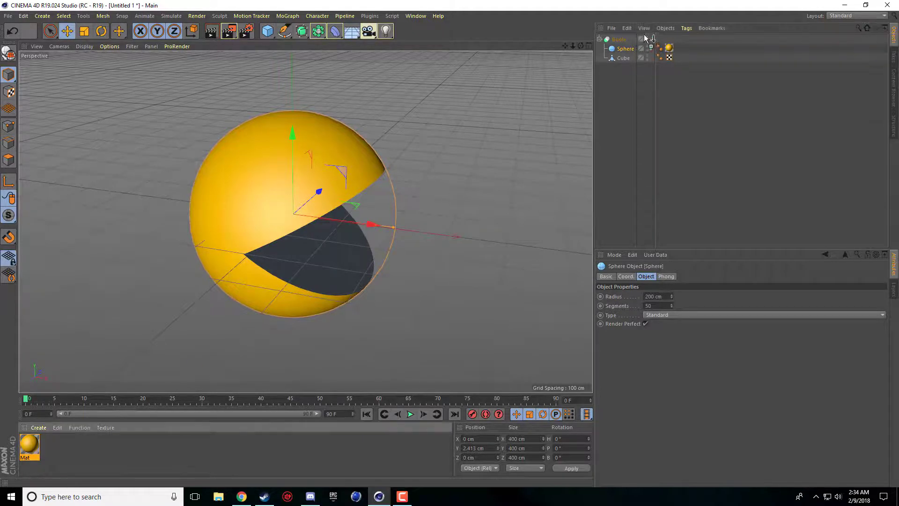
pyautogui.keyDown('ctrl'); pyautogui.moveTo(669, 48); pyautogui.dragTo(677, 58); pyautogui.keyUp('ctrl')
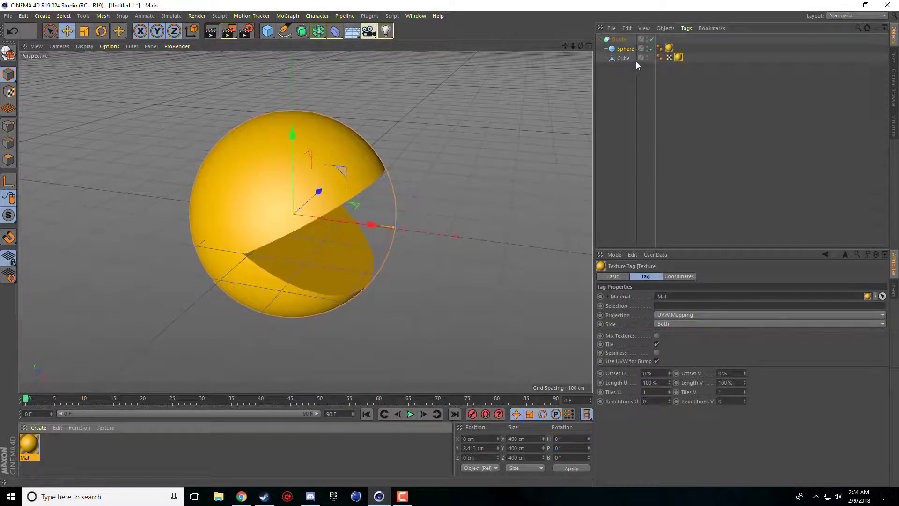
pyautogui.moveTo(580, 46); pyautogui.dragTo(583, 64)
pyautogui.hotkey('ctrl', 'r')
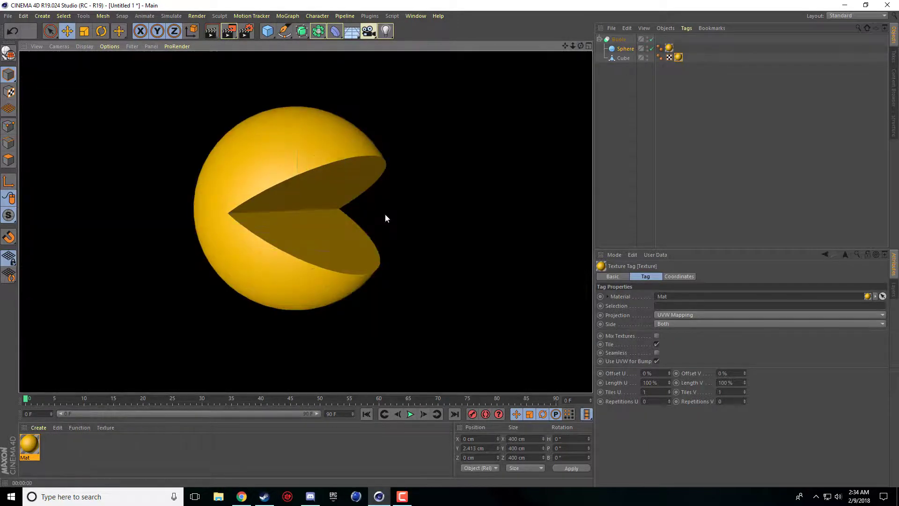
pyautogui.moveTo(582, 45)
pyautogui.mouseDown()
pyautogui.moveTo(583, 57)
pyautogui.moveTo(572, 47)
pyautogui.mouseUp()
pyautogui.click(619, 40)
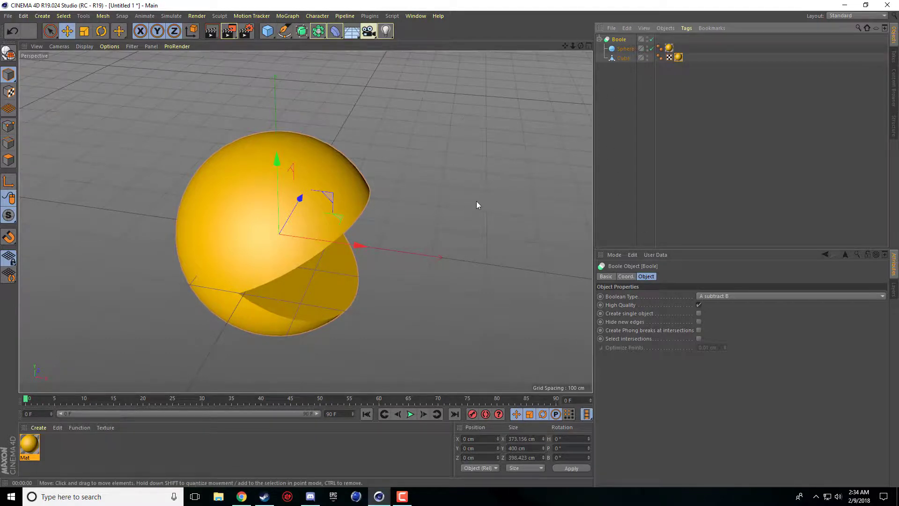
pyautogui.moveTo(582, 46); pyautogui.dragTo(576, 50)
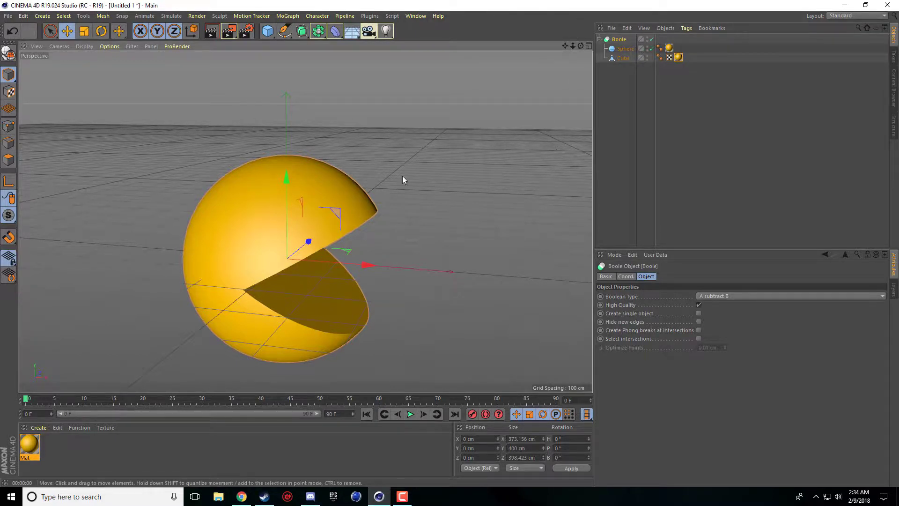
pyautogui.moveTo(564, 47); pyautogui.dragTo(564, 46)
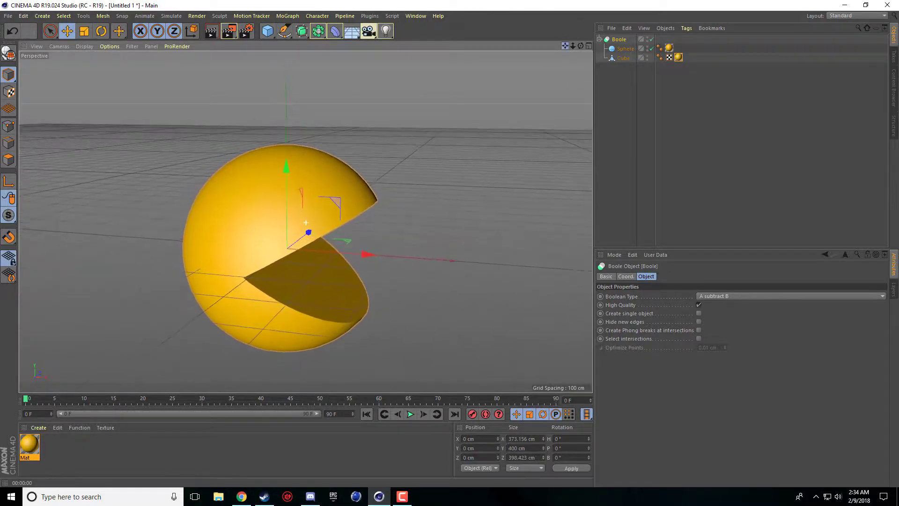